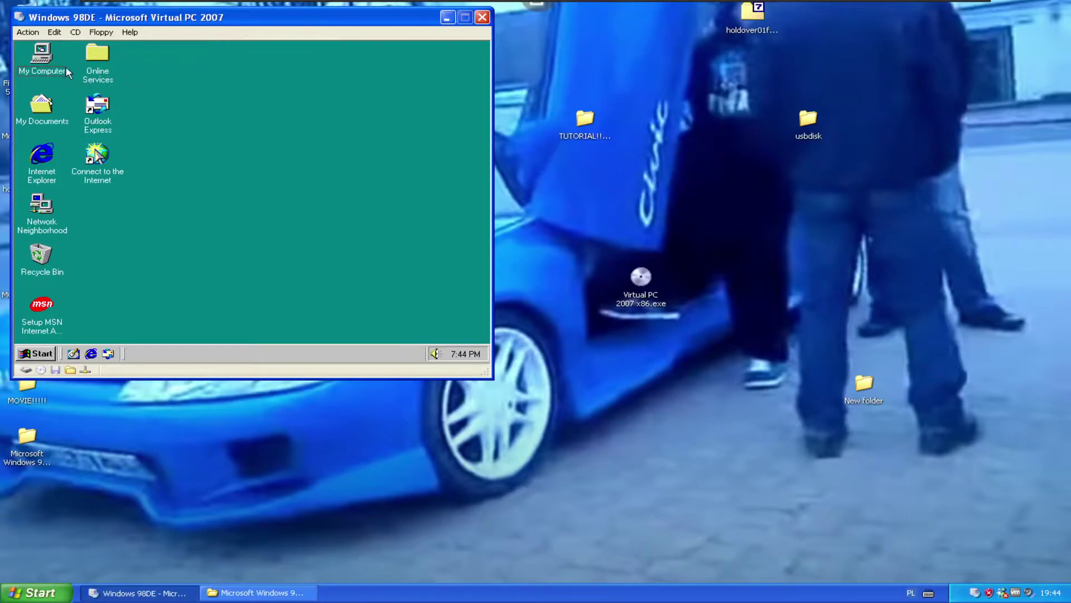
# - Check the Windows version in My Computer's System Properties, then close it
pyautogui.rightClick(36, 53)
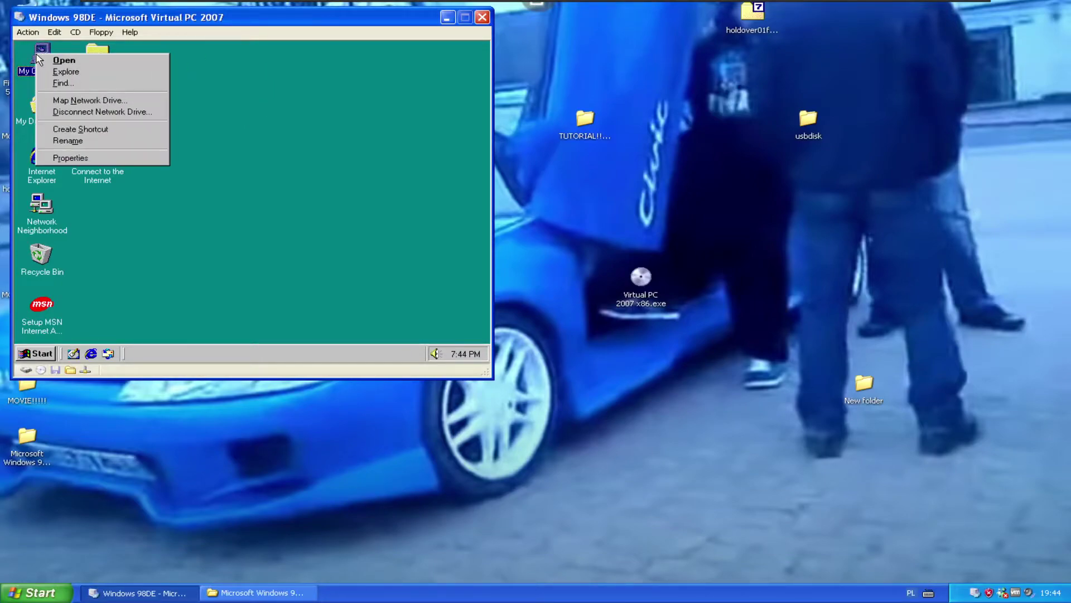
pyautogui.click(104, 160)
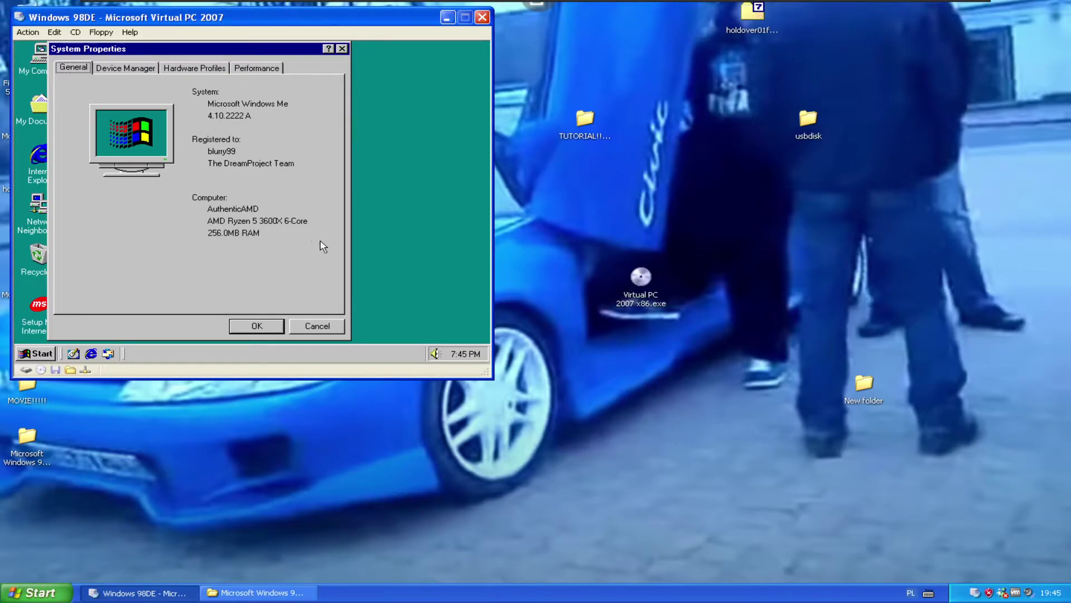
pyautogui.click(256, 327)
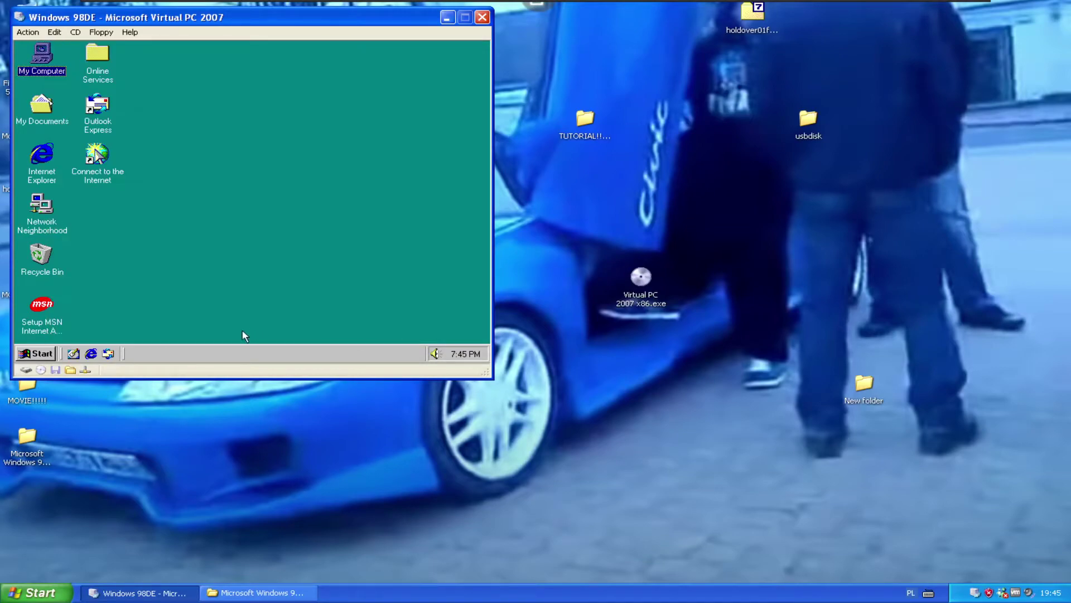
# - Complete the guest Internet Connection Wizard manually, choosing LAN and no mail account
pyautogui.click(92, 354)
pyautogui.click(252, 221)
pyautogui.click(349, 333)
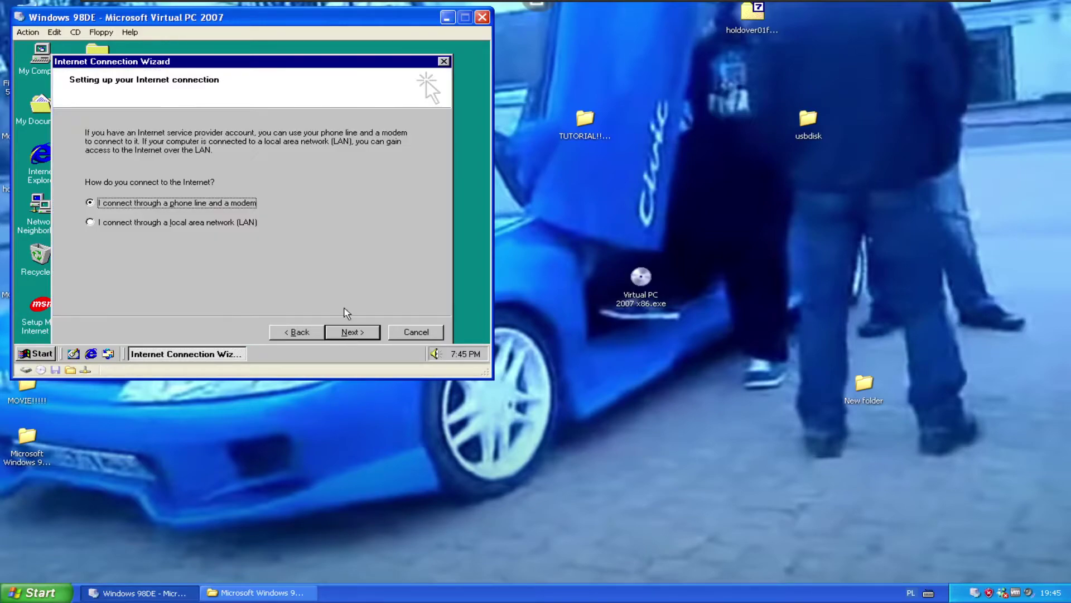
pyautogui.click(161, 223)
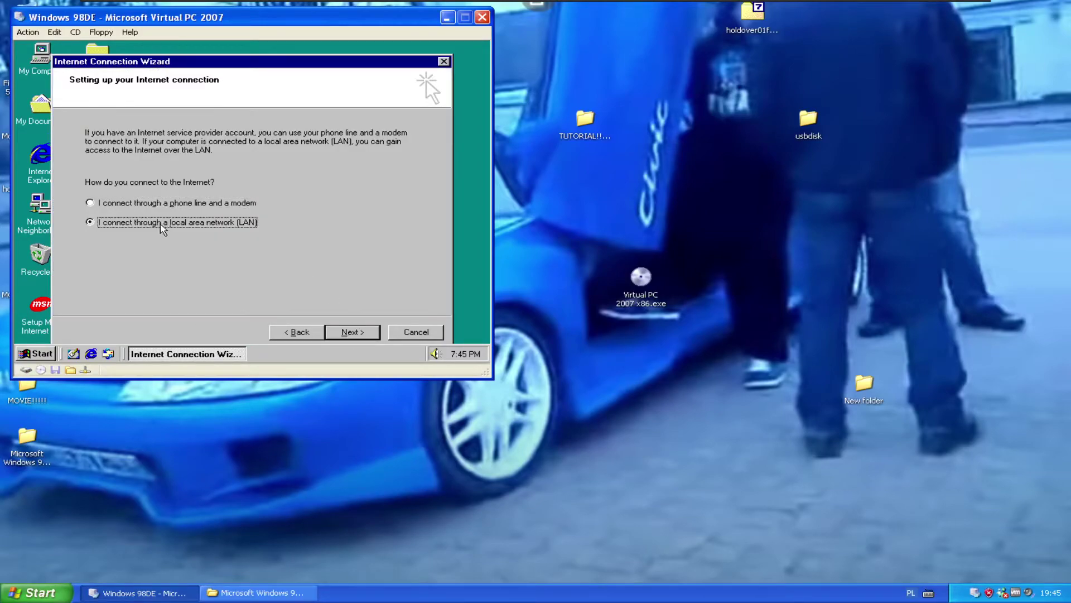
pyautogui.click(347, 332)
pyautogui.click(356, 331)
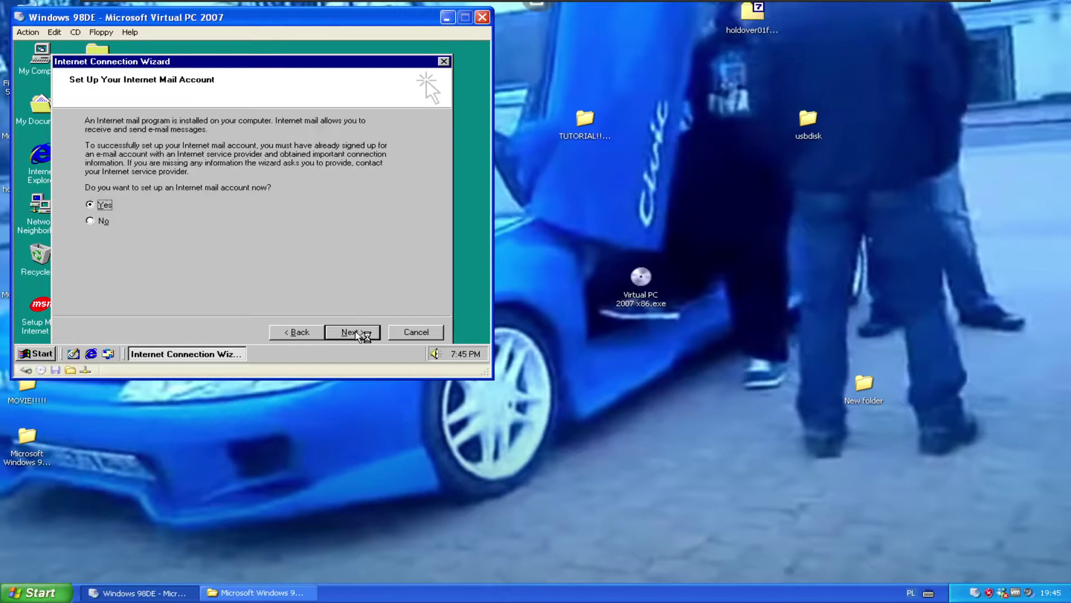
pyautogui.click(89, 222)
pyautogui.click(353, 332)
pyautogui.click(357, 333)
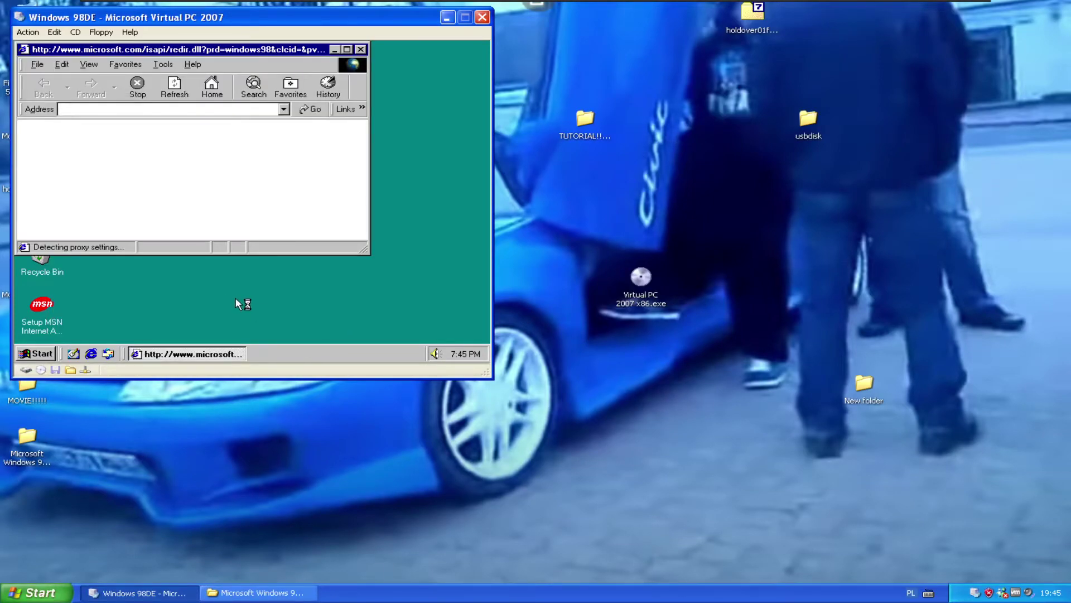
pyautogui.click(347, 49)
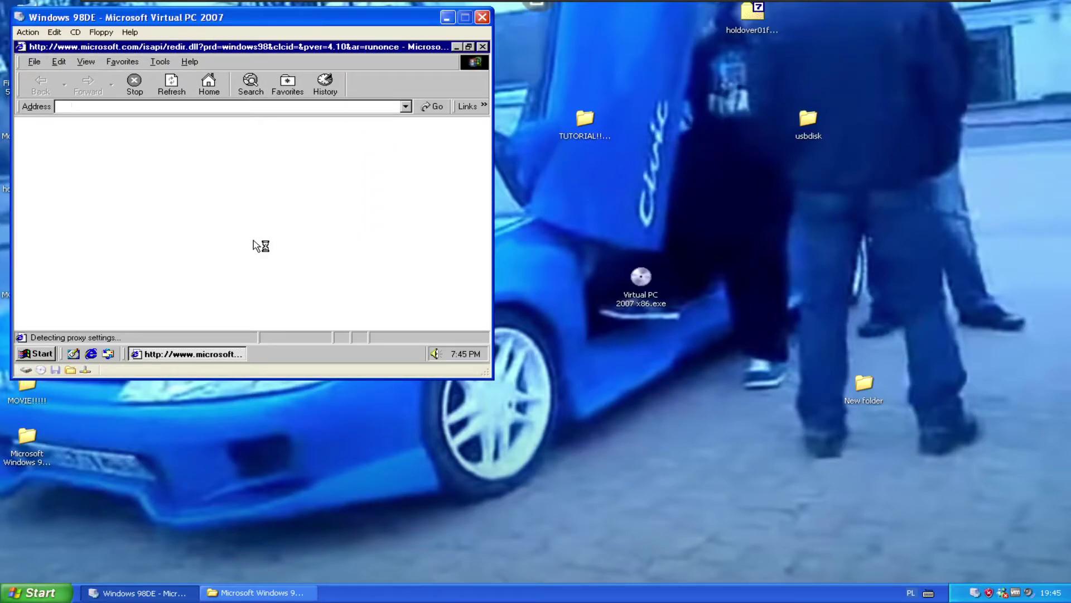
pyautogui.write('drod')
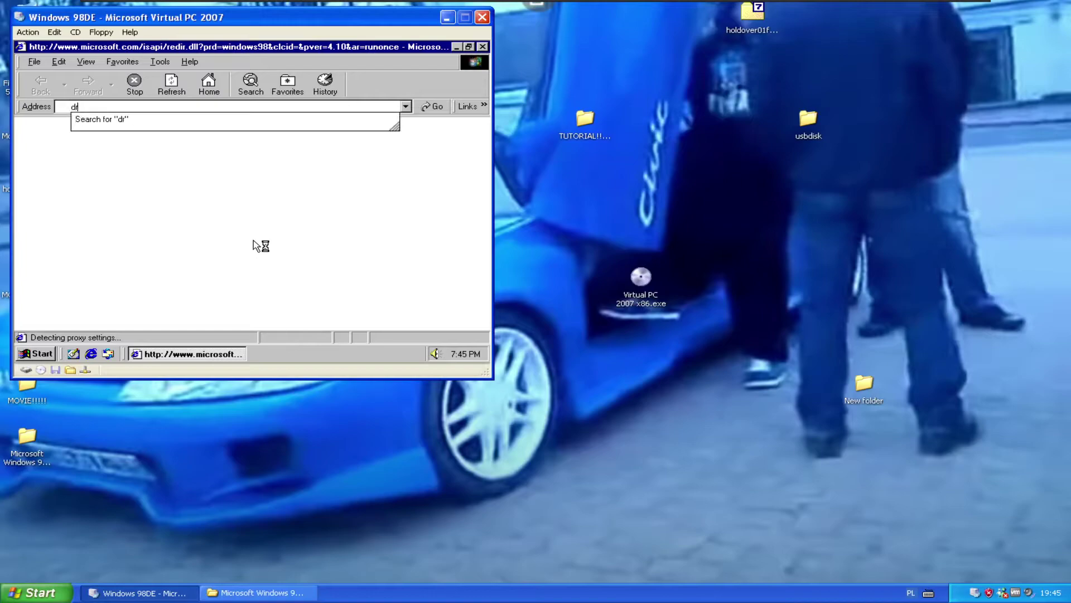
pyautogui.press('BackSpace')
pyautogui.press('BackSpace')
pyautogui.press('BackSpace')
pyautogui.press('BackSpace')
pyautogui.write('http')
pyautogui.write(';')
pyautogui.press('BackSpace')
pyautogui.write('://dreamproject9')
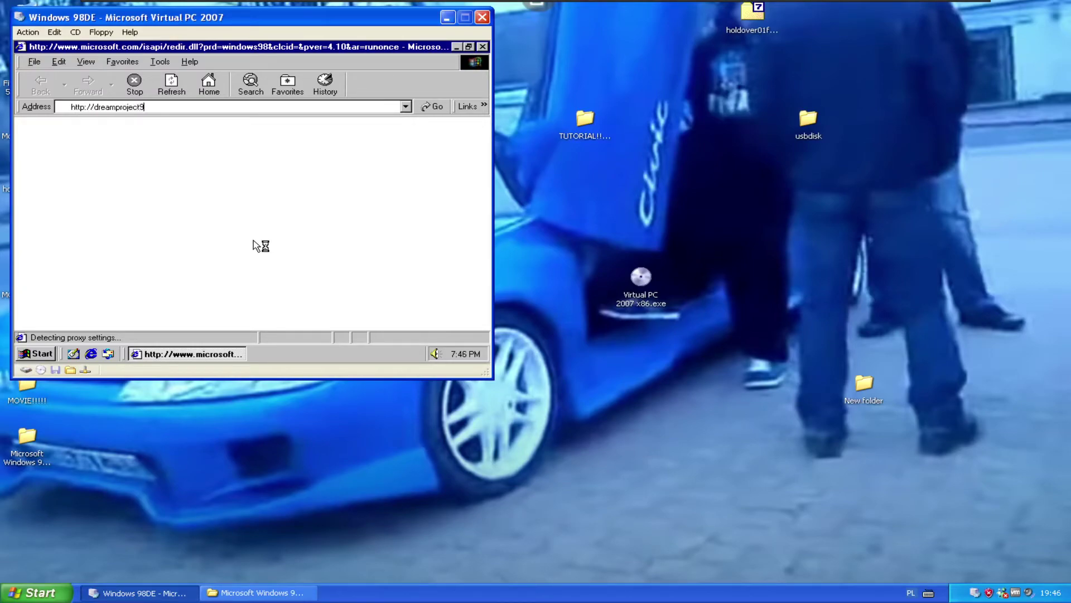
pyautogui.write('8.com')
pyautogui.press('Return')
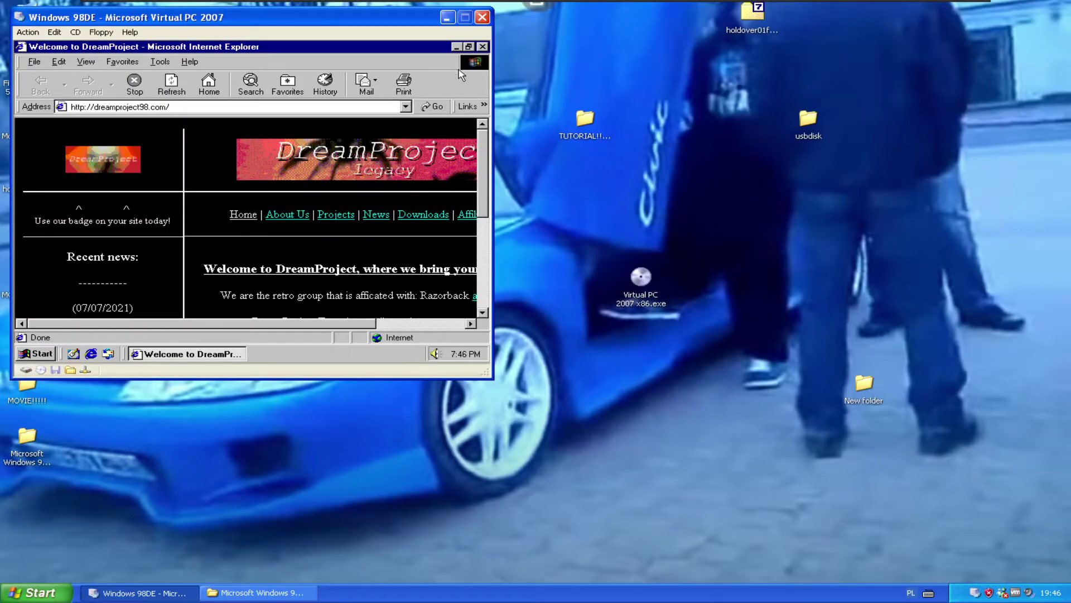
pyautogui.click(456, 47)
# - Raise the guest screen area to 1024 by 768 in Display Properties, confirming the warnings and keeping it
pyautogui.rightClick(302, 187)
pyautogui.click(336, 303)
pyautogui.click(283, 68)
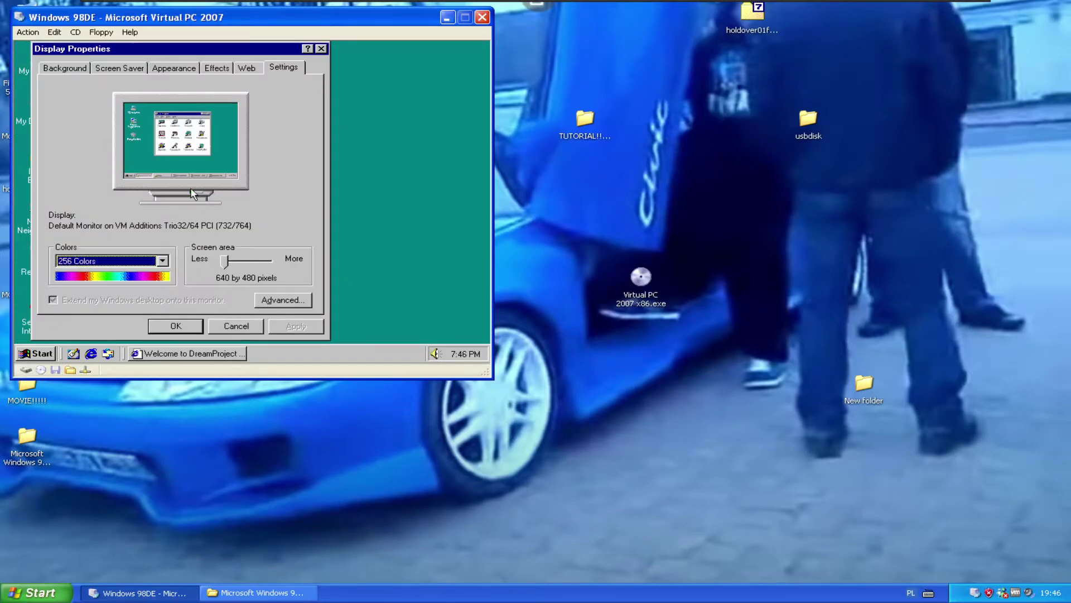
pyautogui.moveTo(224, 260); pyautogui.dragTo(243, 267)
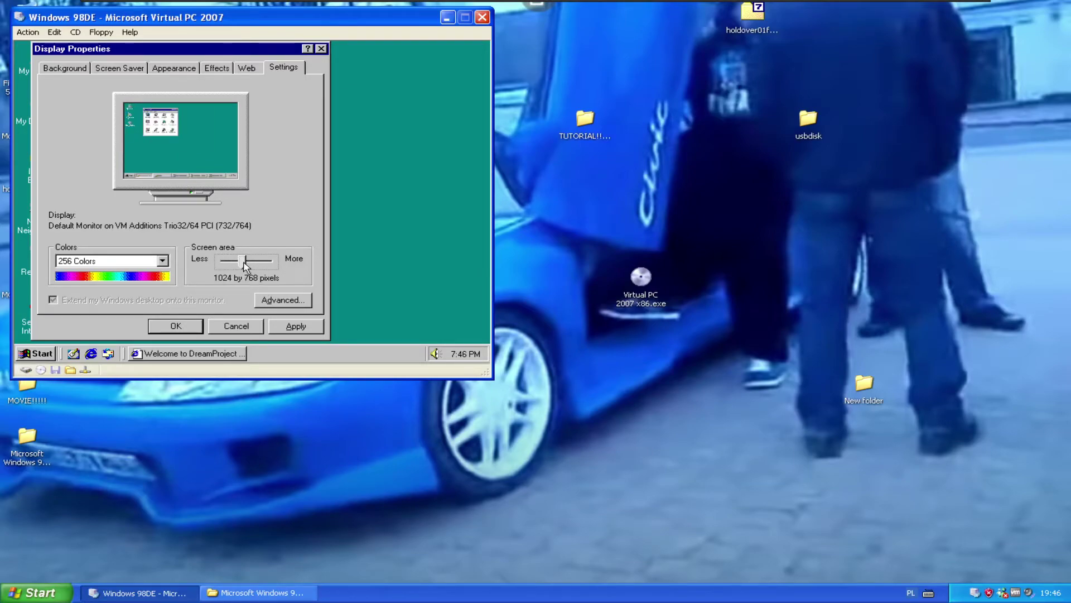
pyautogui.click(296, 326)
pyautogui.click(222, 235)
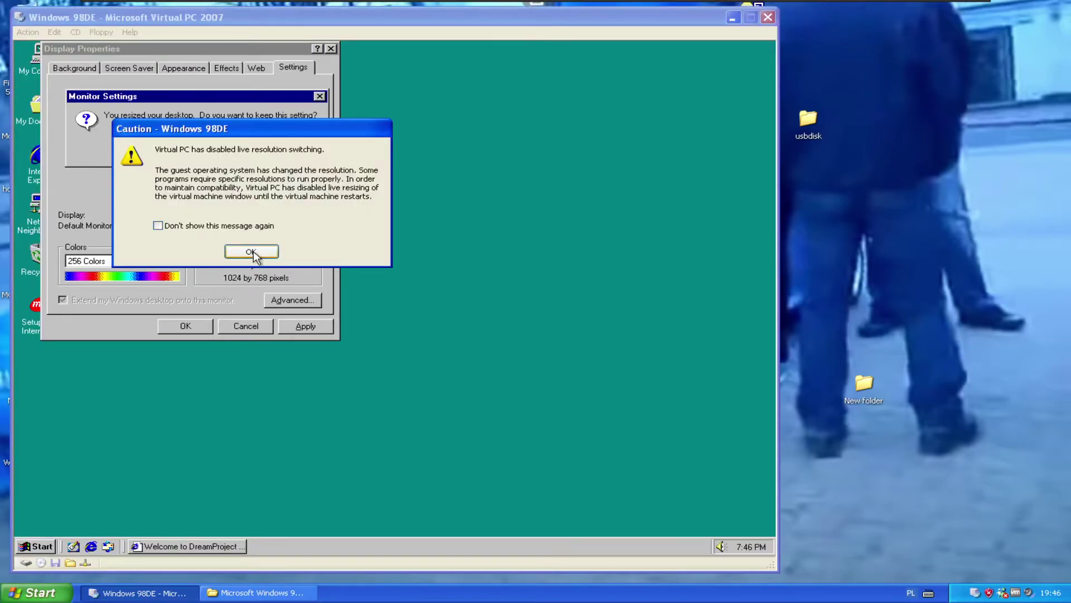
pyautogui.click(255, 253)
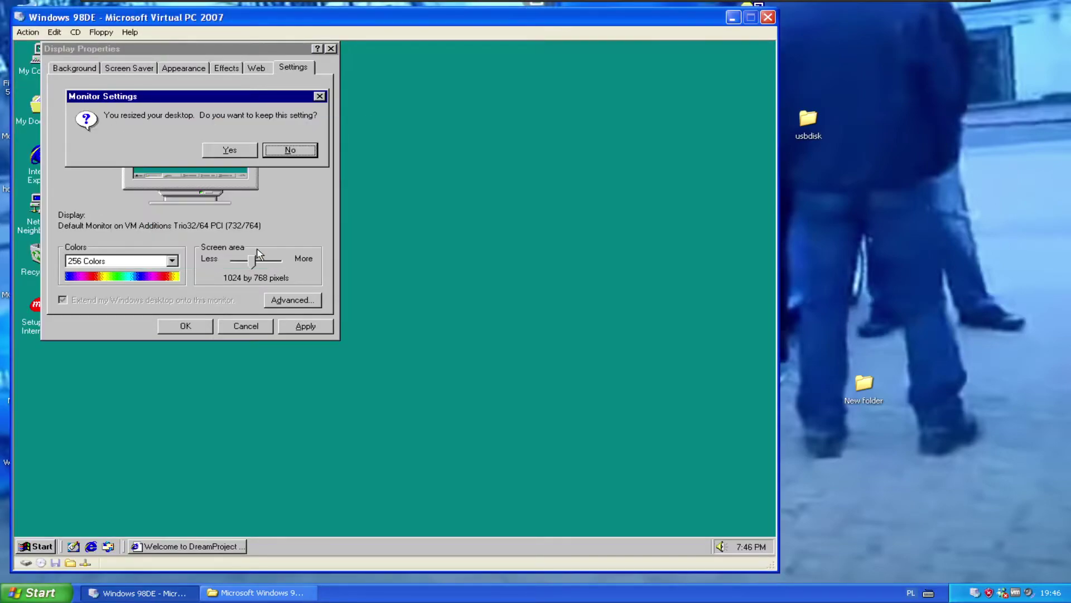
pyautogui.click(226, 148)
# - Close Display Properties, relaunch Internet Explorer, dismiss Access Denied, and restore the DreamProject window
pyautogui.click(199, 322)
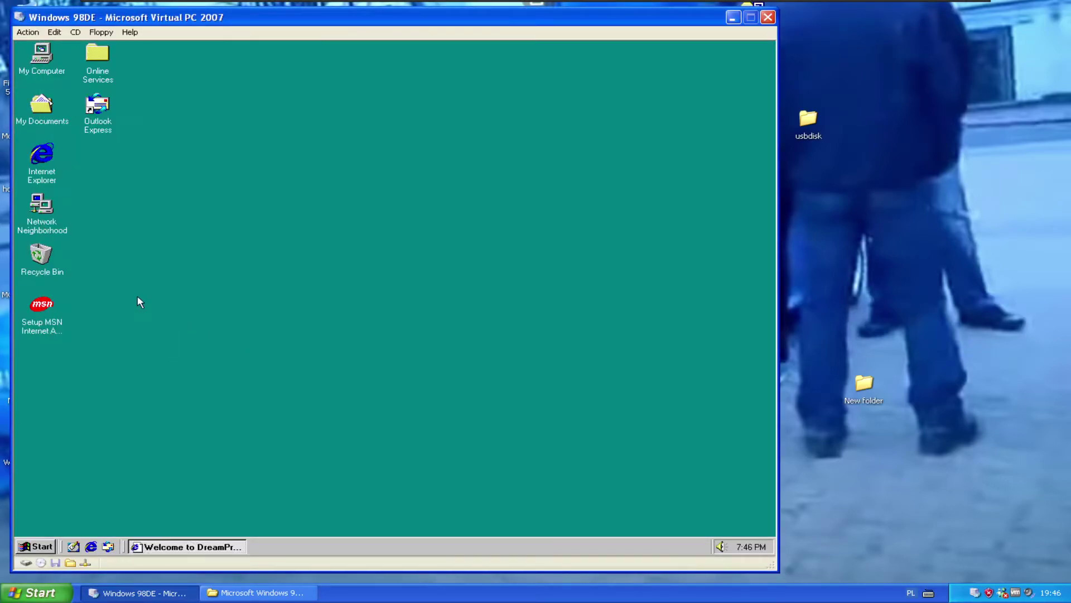
pyautogui.doubleClick(42, 154)
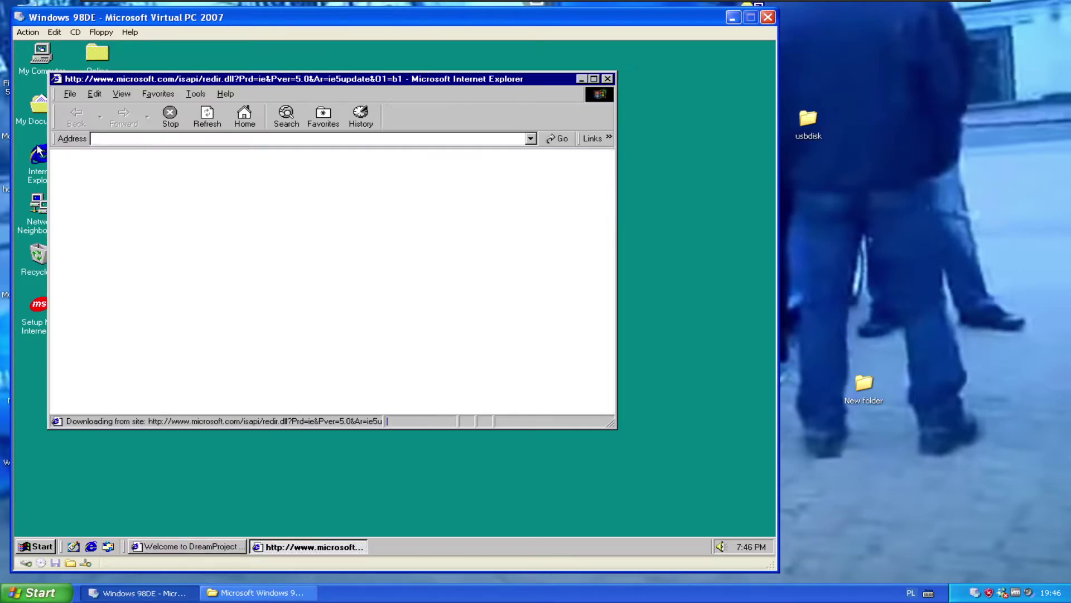
pyautogui.click(607, 80)
pyautogui.click(212, 547)
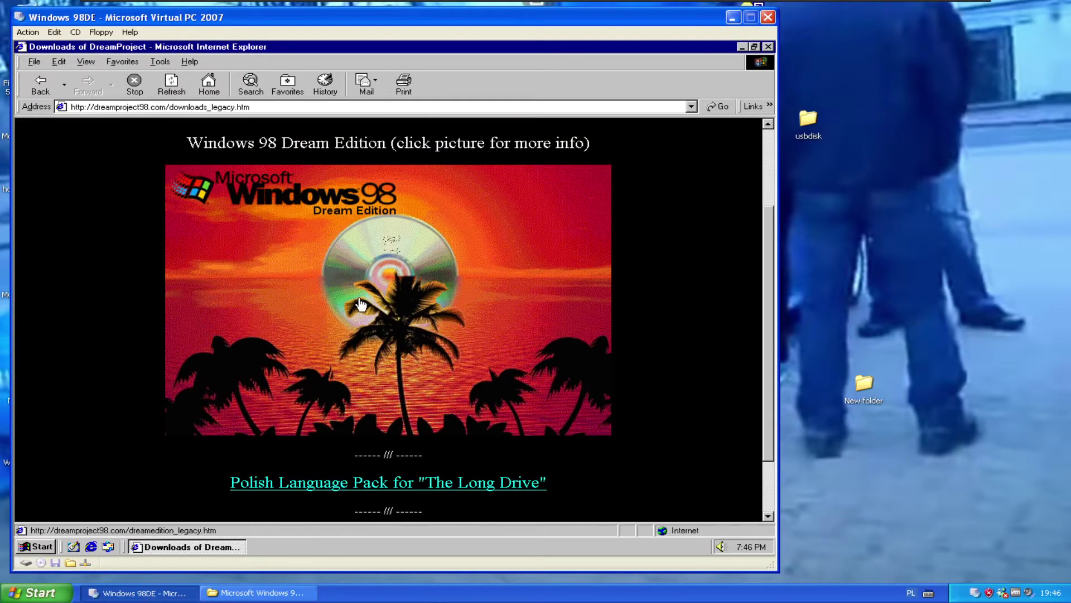
# - Open the Windows 98 Dream Edition page and dismiss the resulting crash errors
pyautogui.click(362, 305)
pyautogui.scroll(-6, 412, 286)
pyautogui.scroll(3, 412, 286)
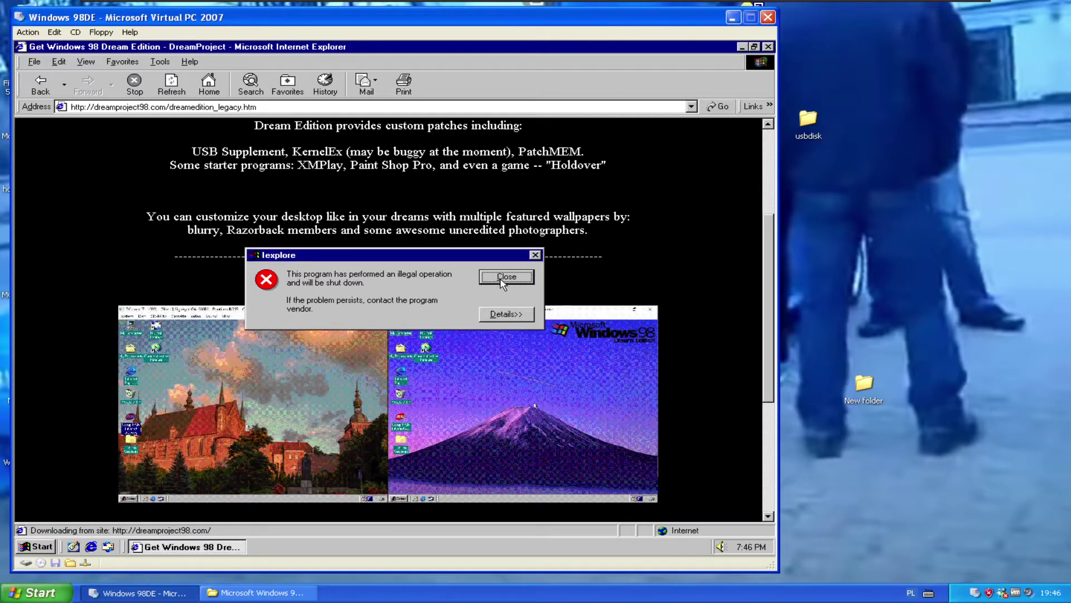
pyautogui.click(502, 283)
pyautogui.click(396, 326)
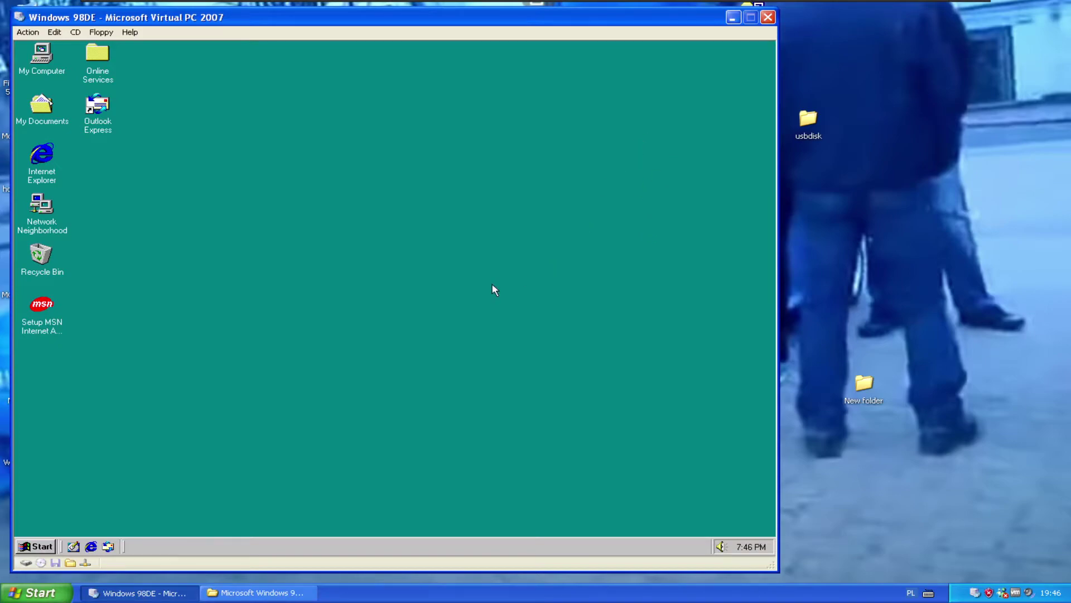
# - Load the Dream Edition legacy page in the host's Internet Explorer
pyautogui.click(37, 592)
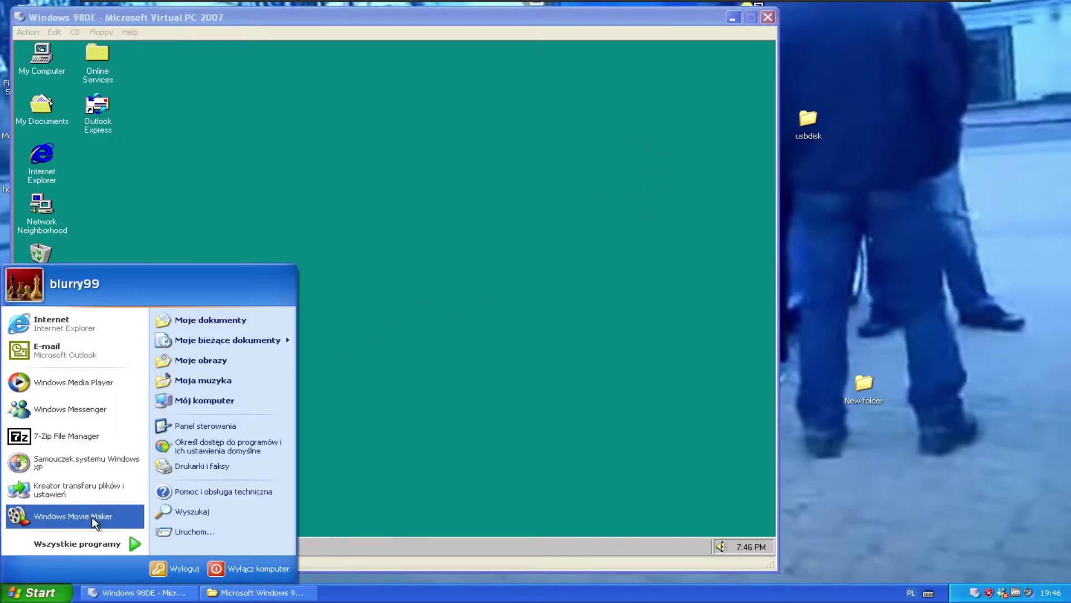
pyautogui.click(81, 324)
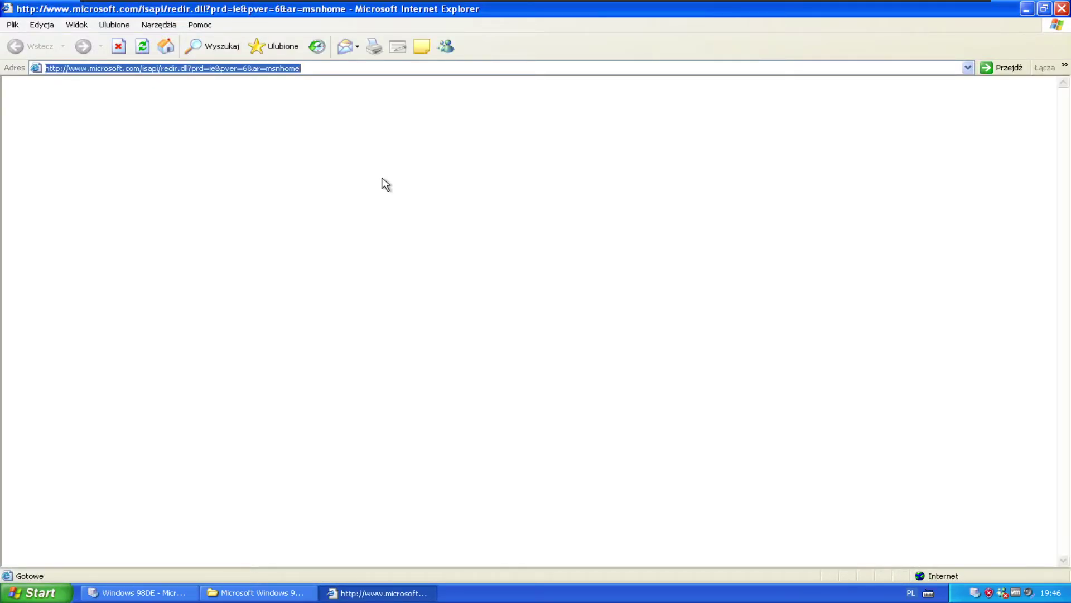
pyautogui.write('ht')
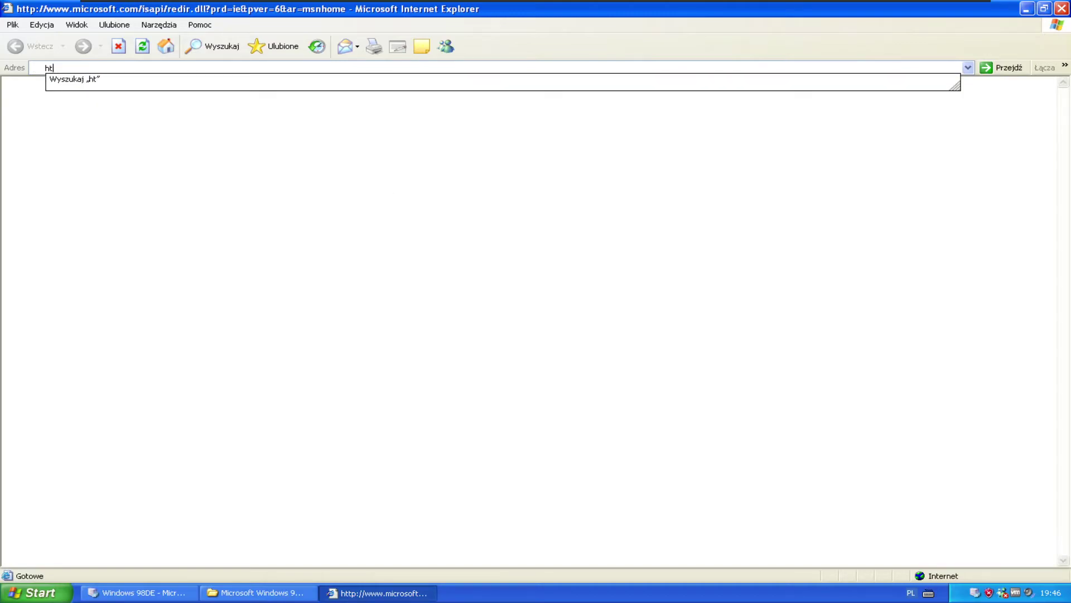
pyautogui.write('tp://')
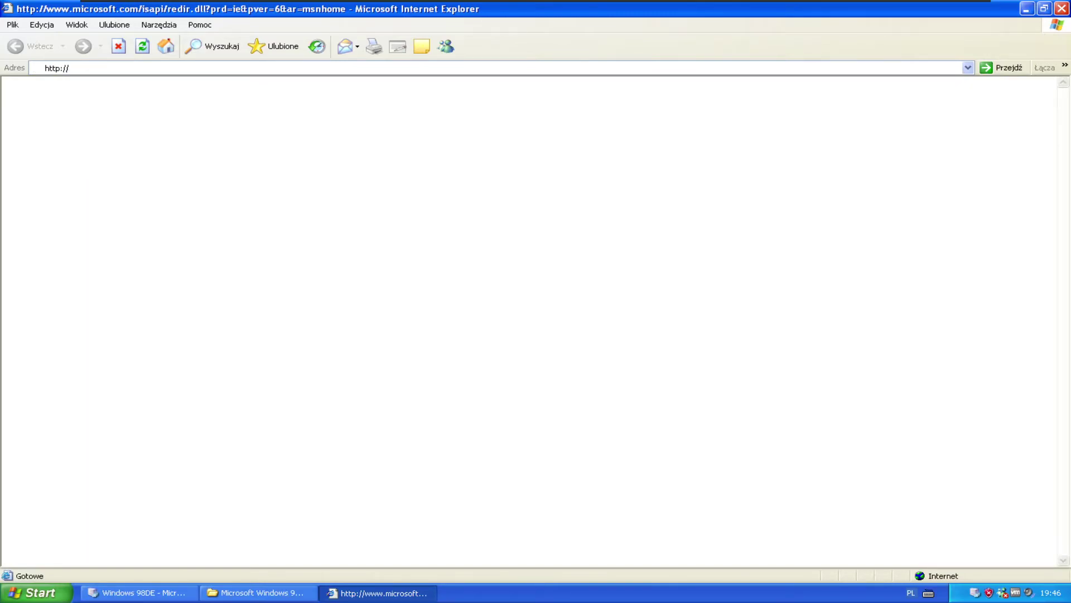
pyautogui.write('dream')
pyautogui.press('Down')
pyautogui.press('Down')
pyautogui.press('Down')
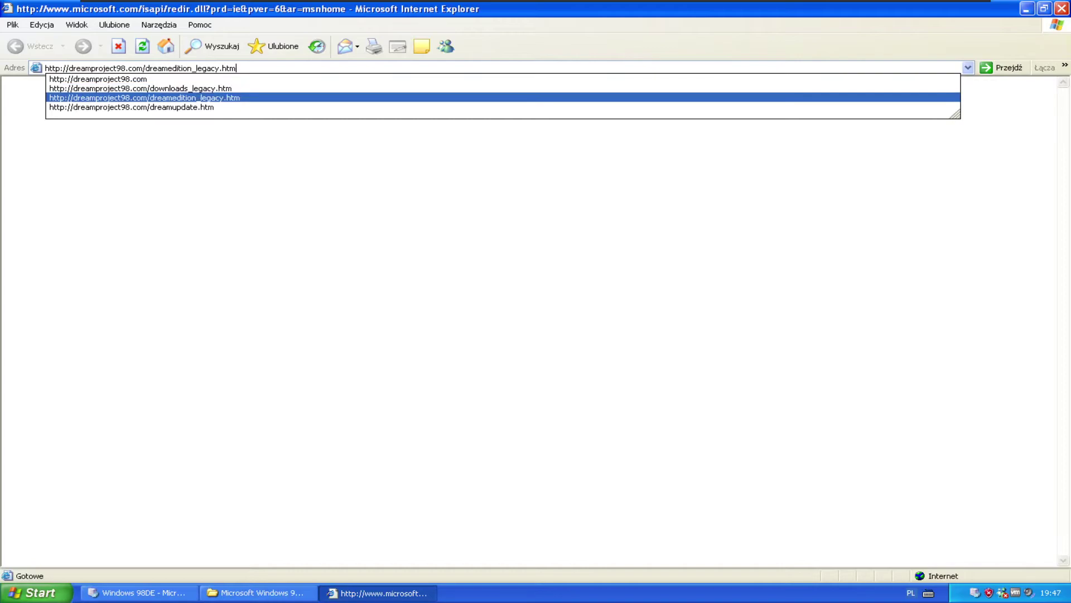
pyautogui.press('Return')
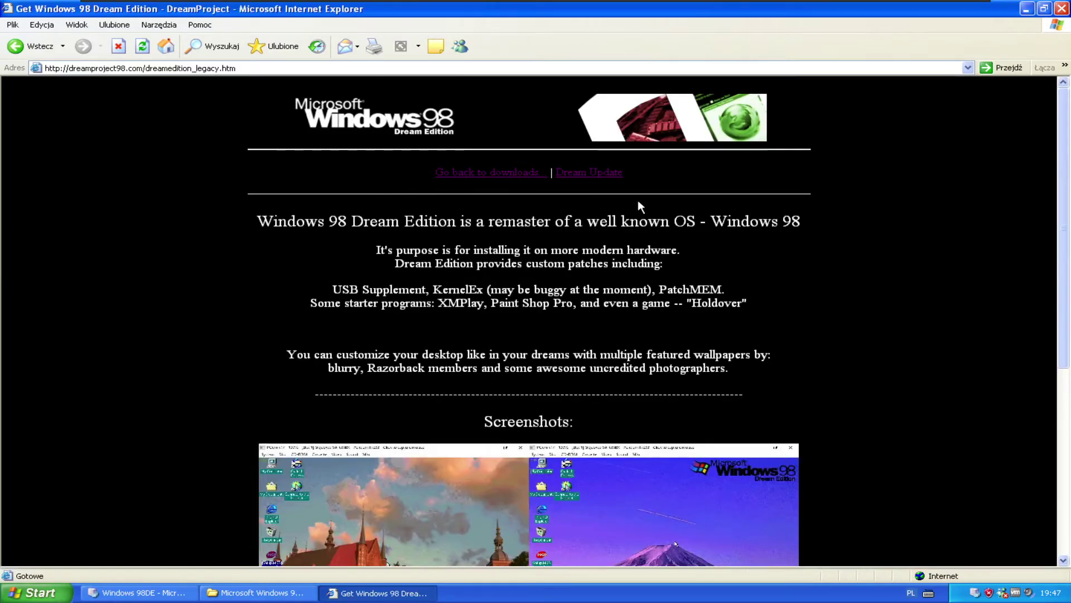
# - Save sysdmfix.EXE from the Dream Update page to the desktop
pyautogui.click(590, 173)
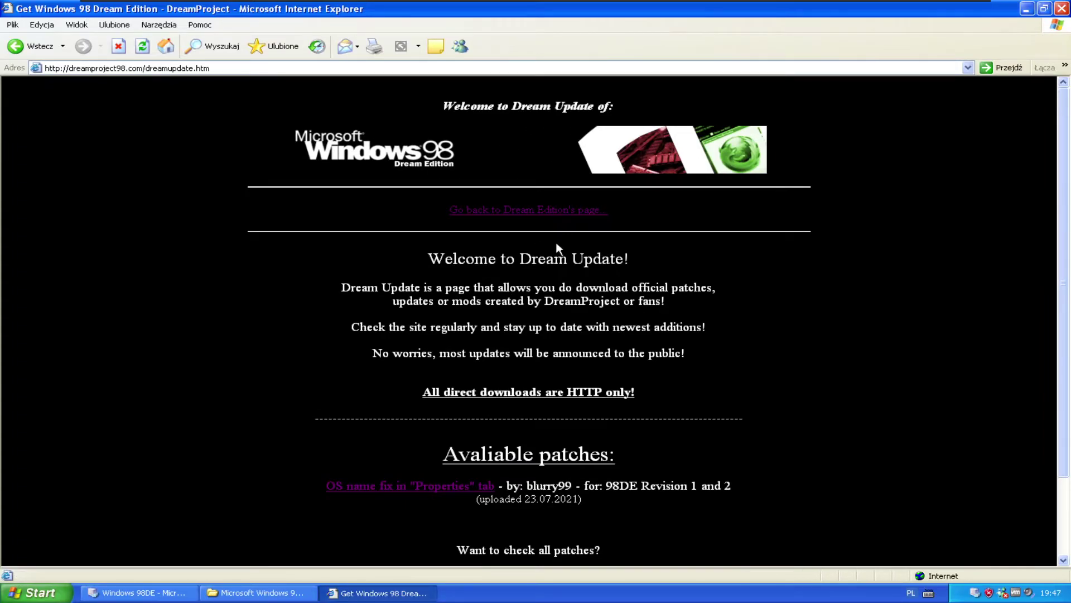
pyautogui.scroll(-3, 556, 244)
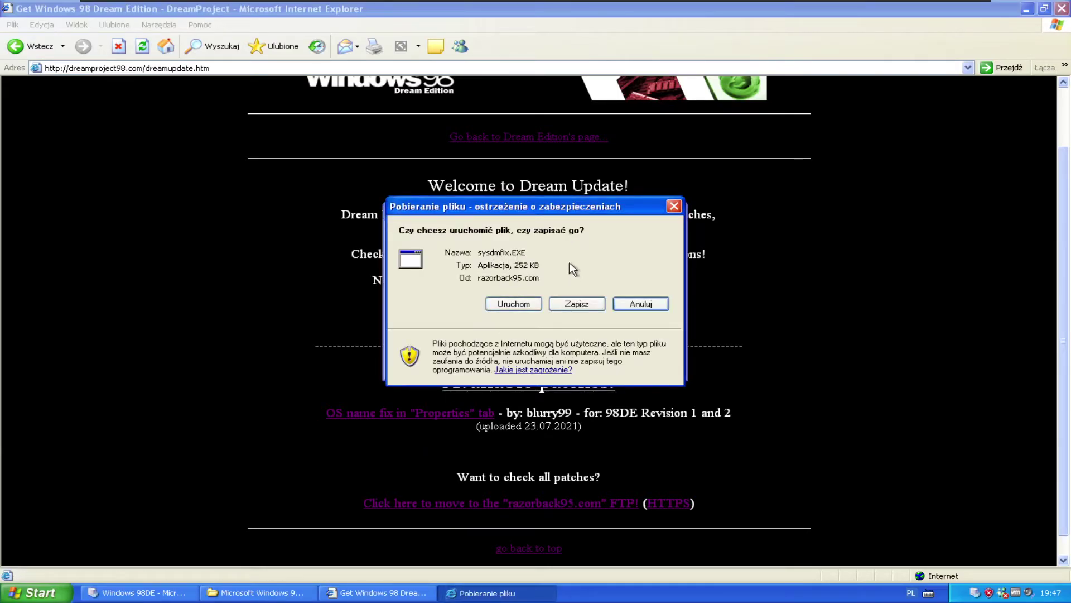
pyautogui.click(577, 304)
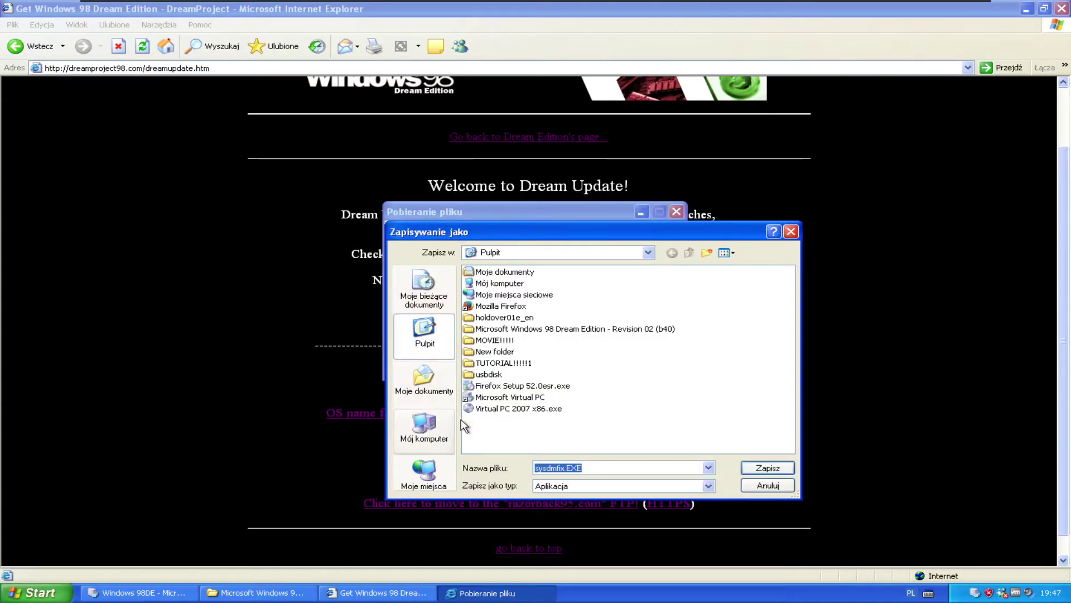
pyautogui.click(769, 469)
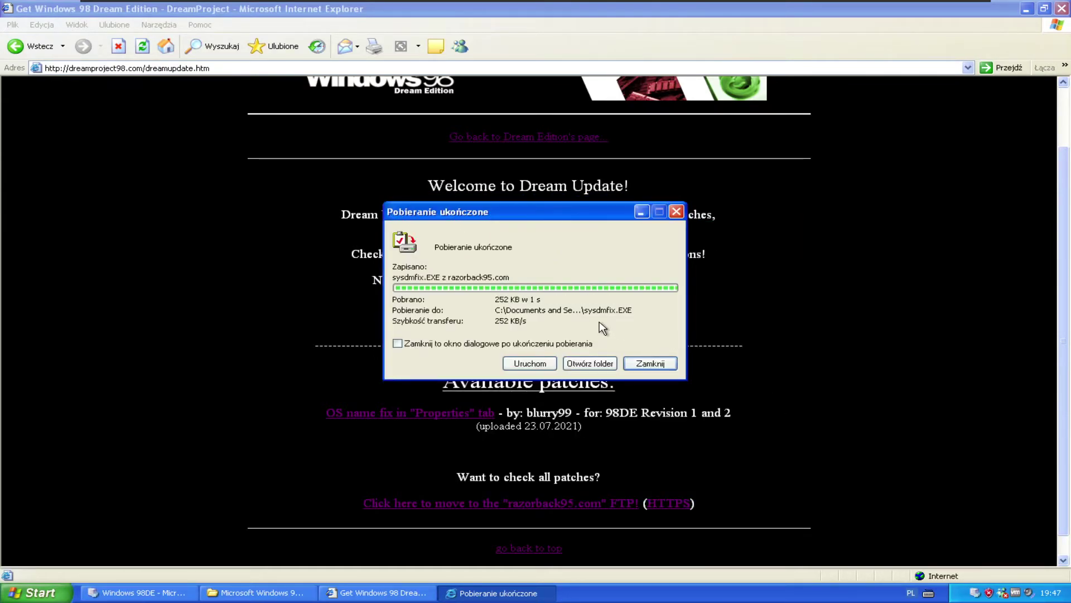
pyautogui.click(651, 364)
# - Close the host browser, copy sysdmfix.EXE onto the Windows 98 desktop, and run its setup
pyautogui.click(1062, 9)
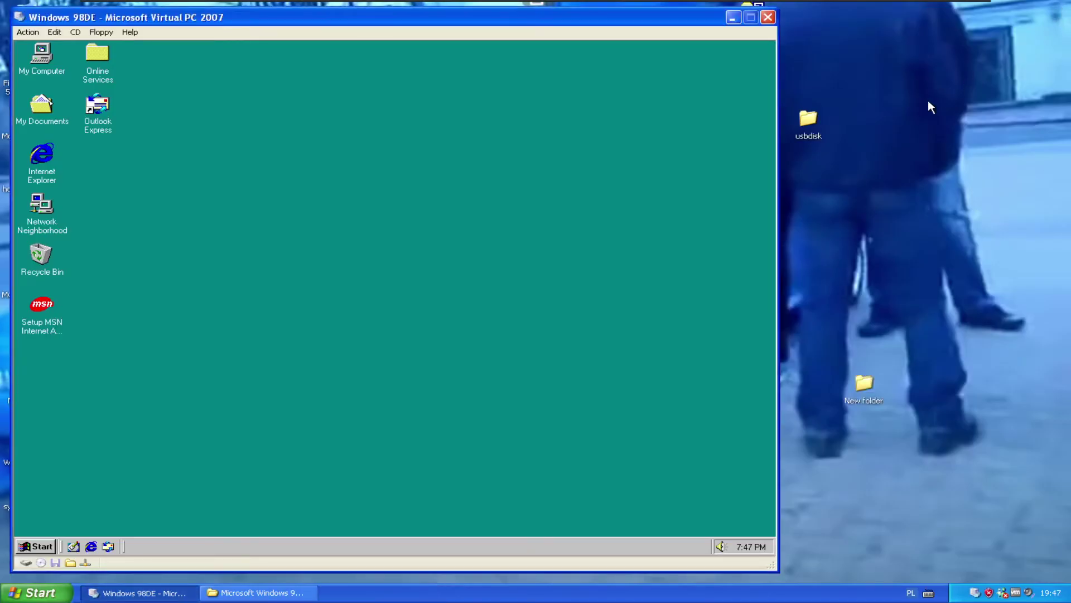
pyautogui.click(733, 18)
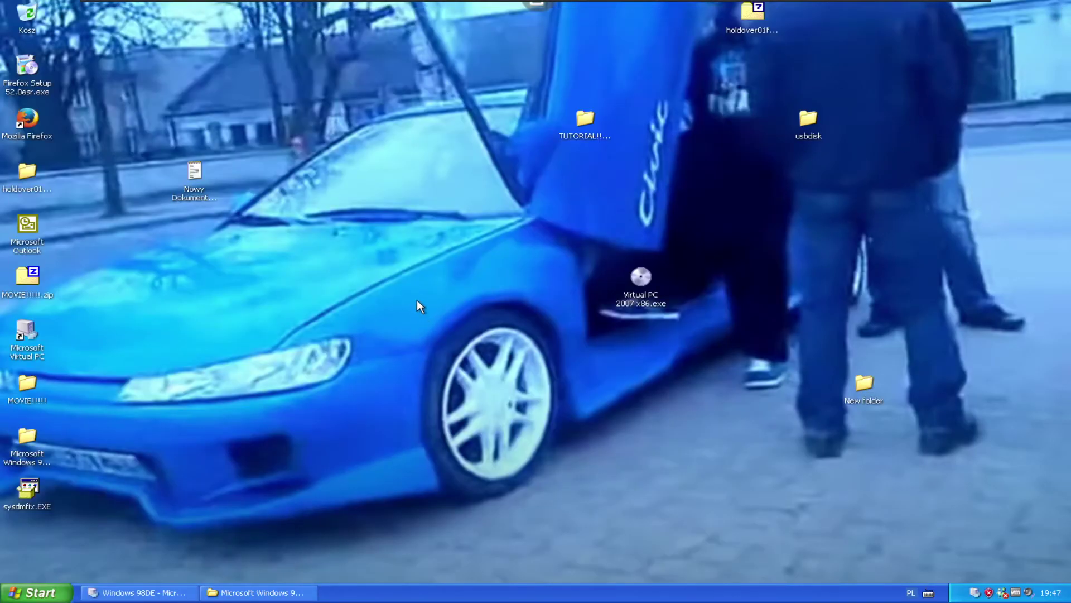
pyautogui.moveTo(31, 488); pyautogui.dragTo(322, 382)
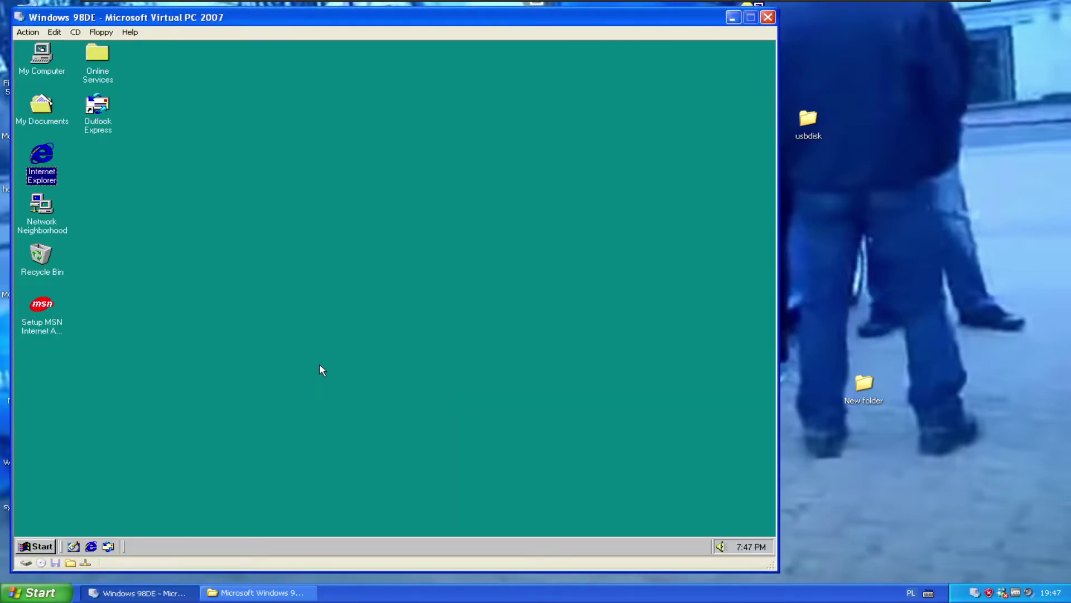
pyautogui.doubleClick(44, 361)
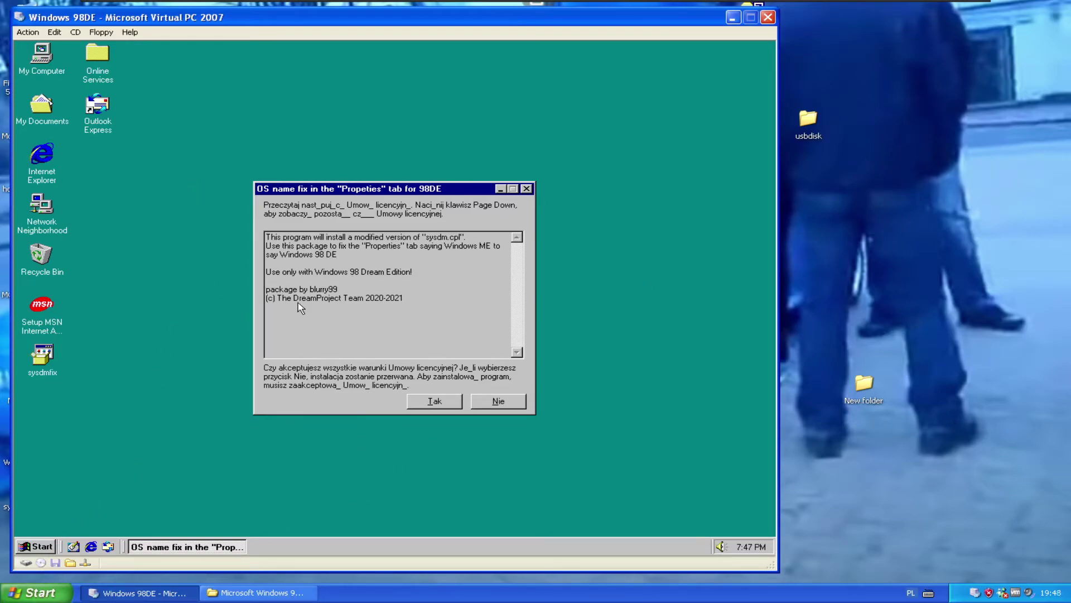
# - Dismiss the stray host Start menu and accept the OS name fix licence with Tak
pyautogui.click(34, 592)
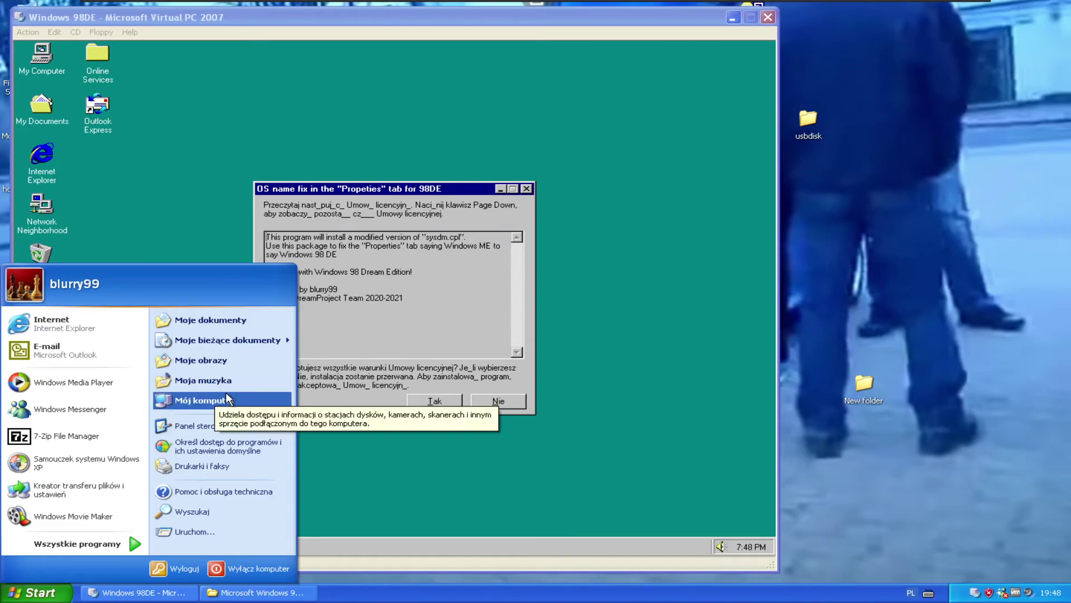
pyautogui.click(352, 389)
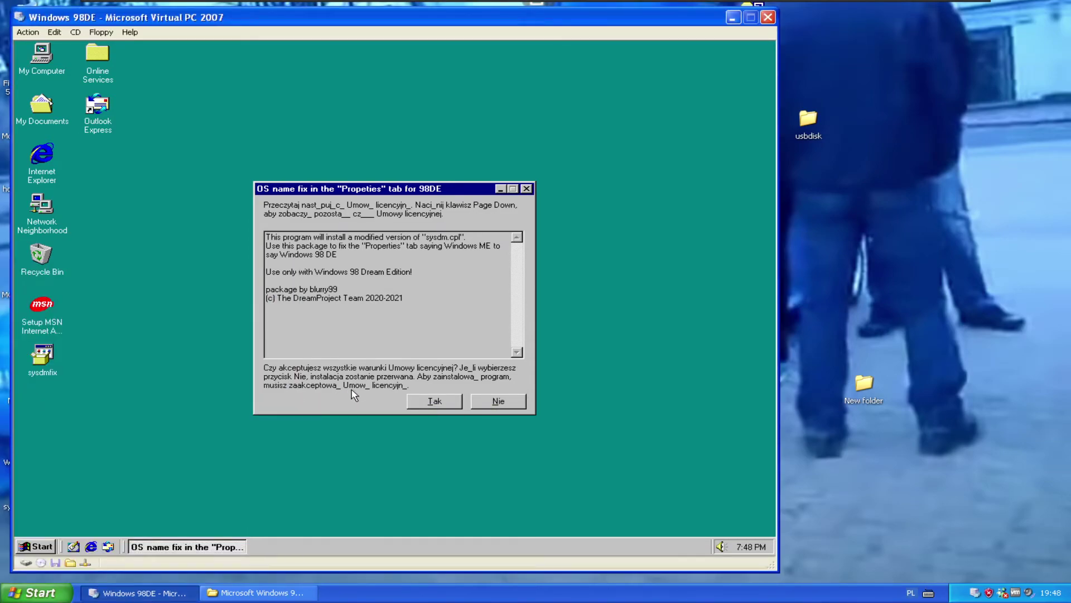
pyautogui.click(428, 403)
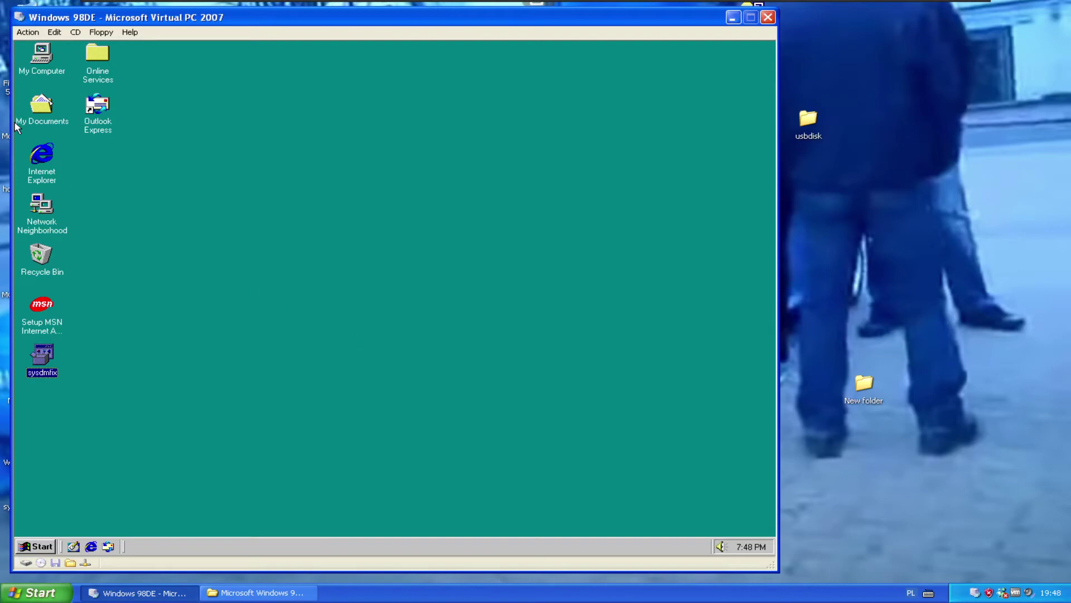
pyautogui.rightClick(37, 58)
pyautogui.click(98, 163)
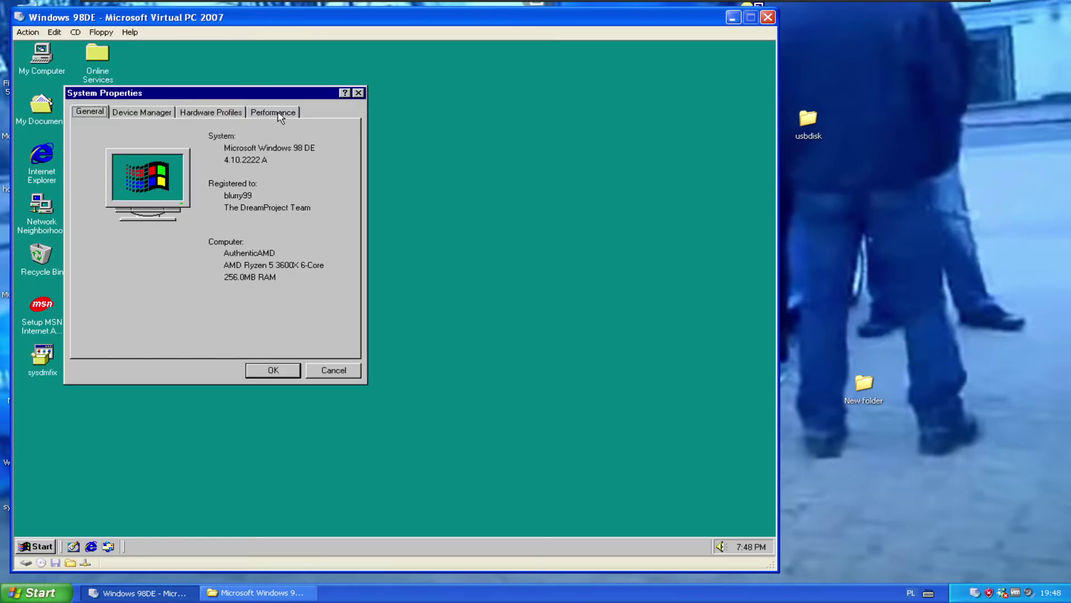
pyautogui.click(273, 371)
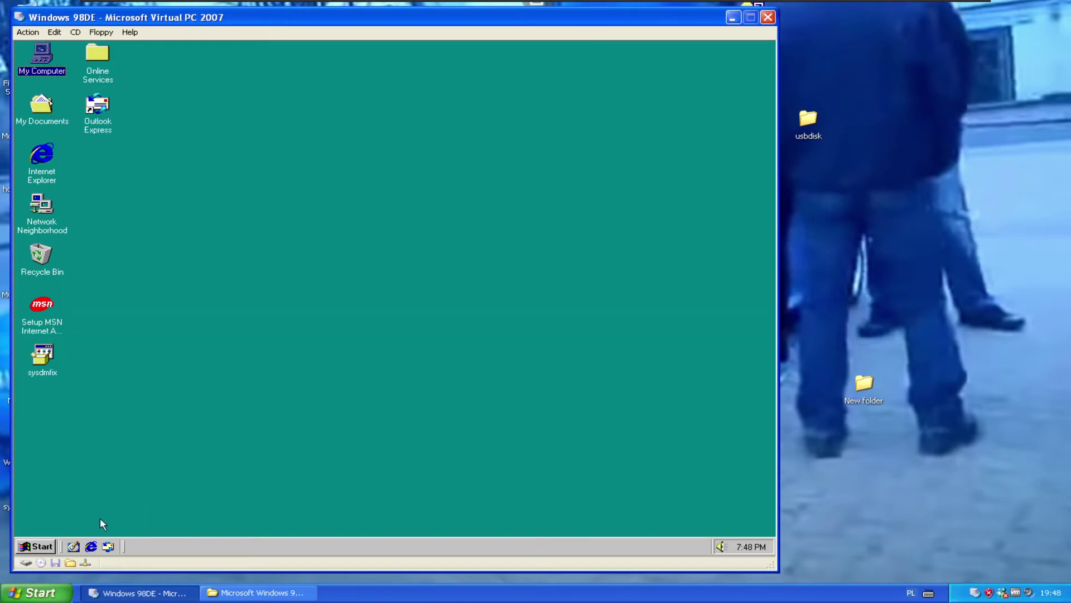
# - Restart Windows 98 and confirm the Enter Network Password prompt after the reboot
pyautogui.click(40, 547)
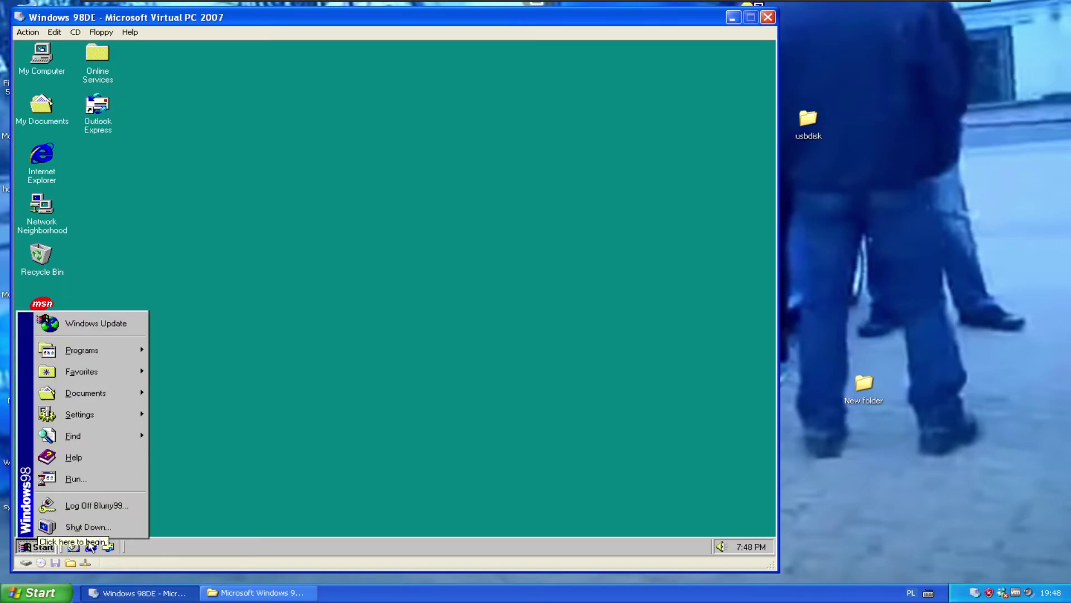
pyautogui.click(125, 528)
pyautogui.click(341, 303)
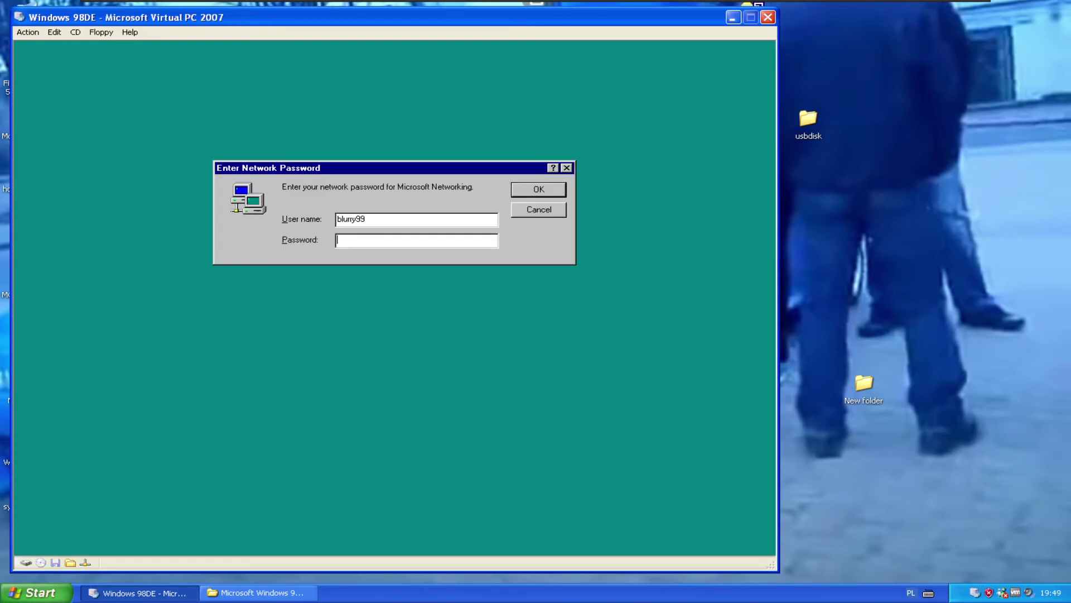
pyautogui.click(539, 190)
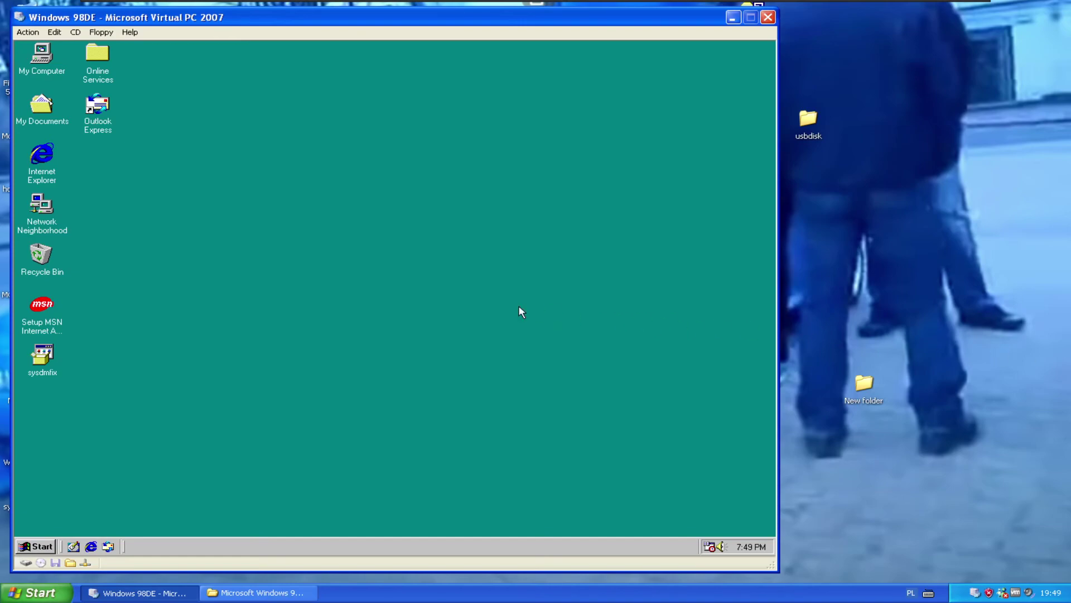
pyautogui.rightClick(28, 57)
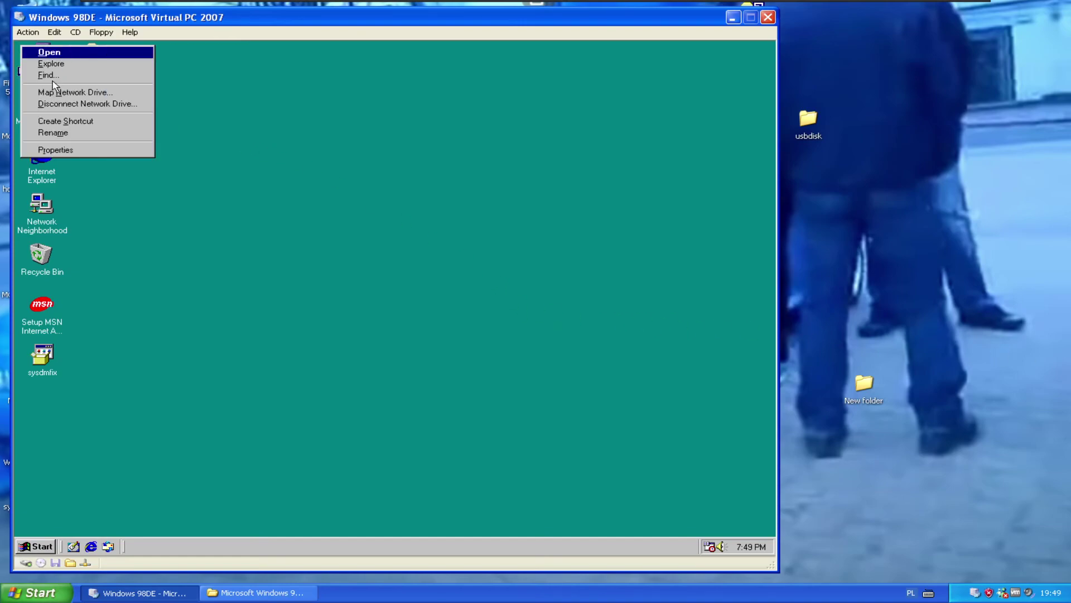
pyautogui.click(102, 149)
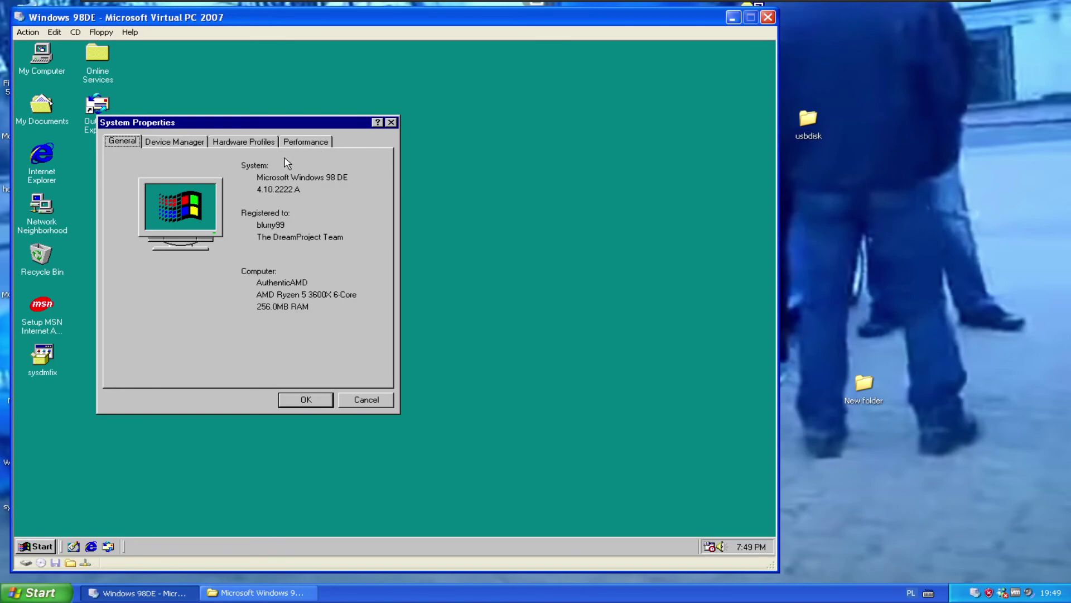
pyautogui.click(301, 400)
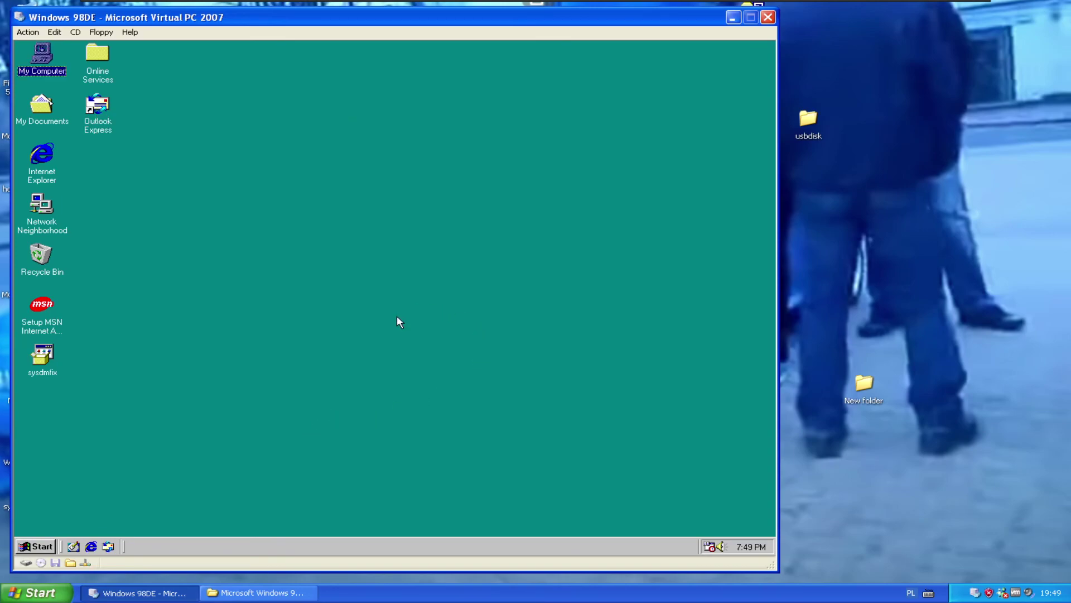